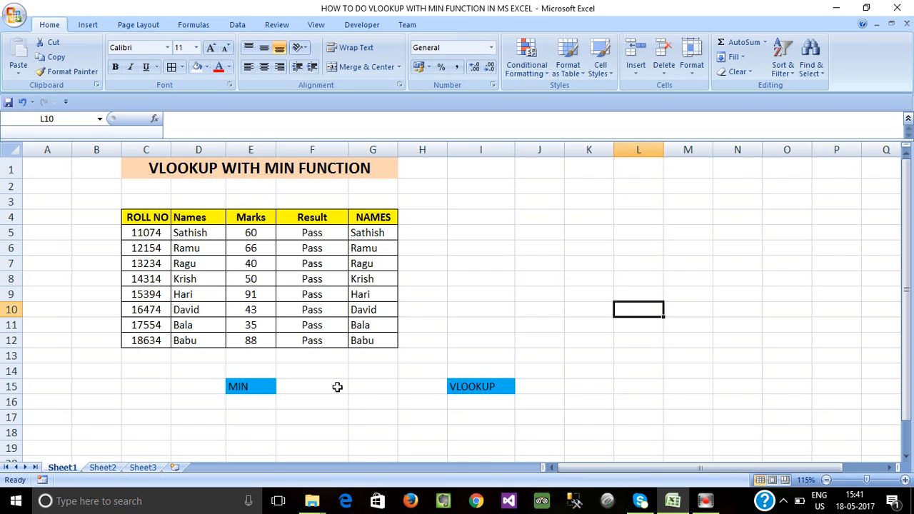
- Calculate the lowest mark in F15 with =MIN(E5:E12) and compare the result with the Marks column
left_click(306, 388)
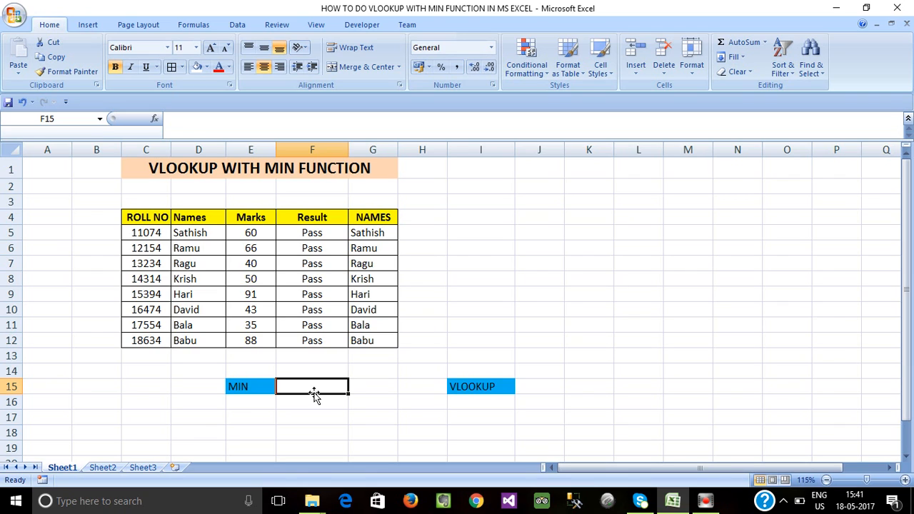
type("=mi")
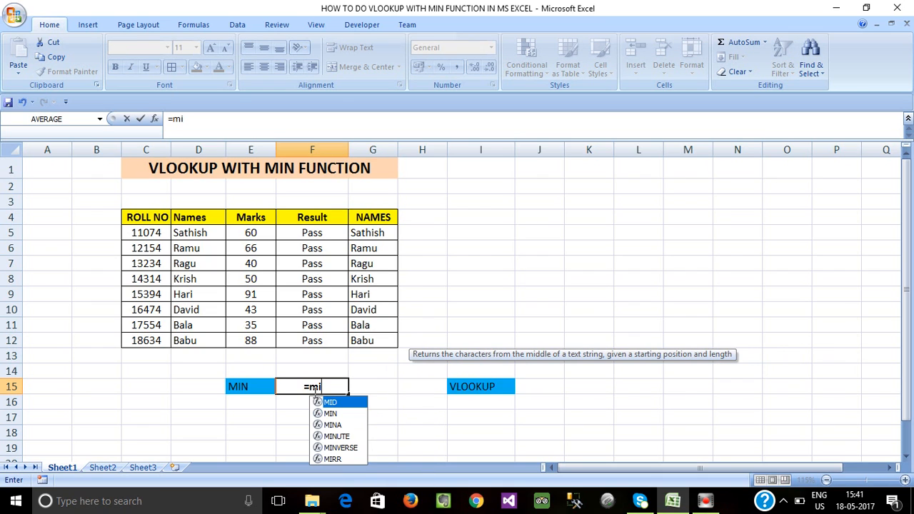
type("n")
key("Tab")
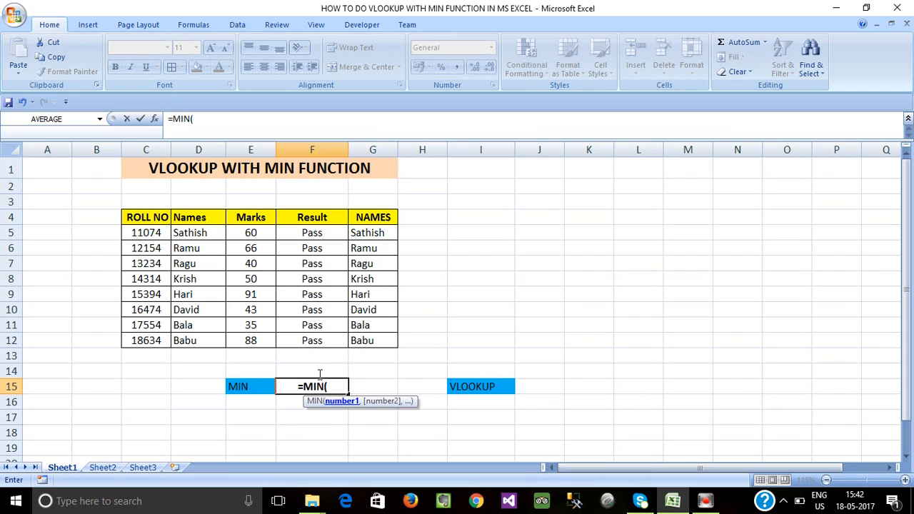
left_click_drag(251, 234, 258, 340)
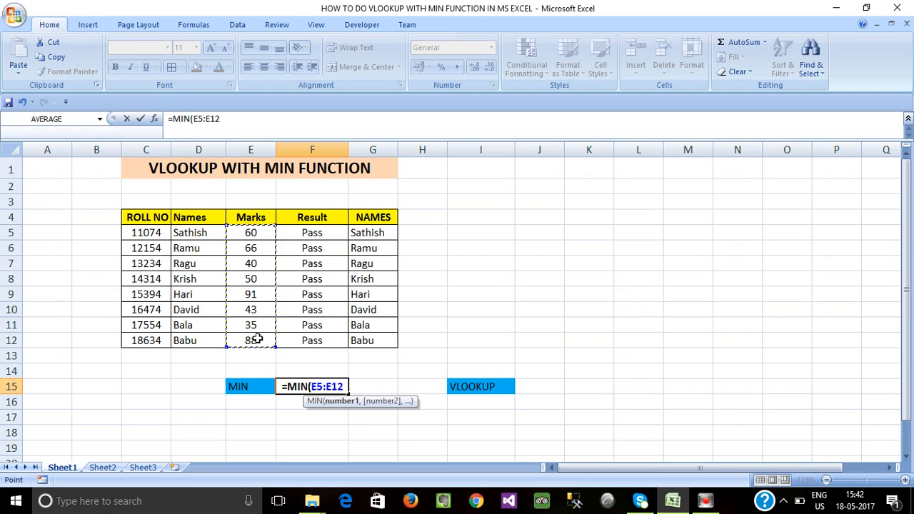
type(")")
key("Return")
left_click(312, 384)
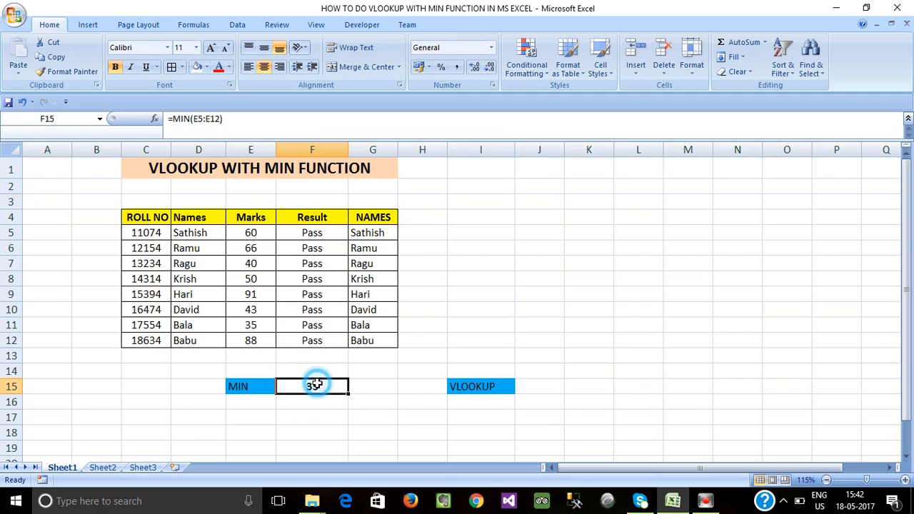
left_click_drag(249, 239, 259, 334)
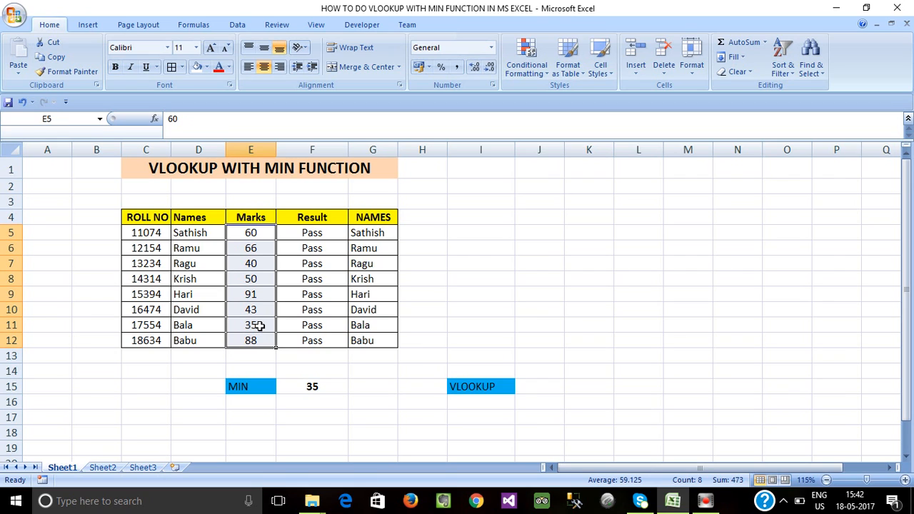
left_click(259, 326)
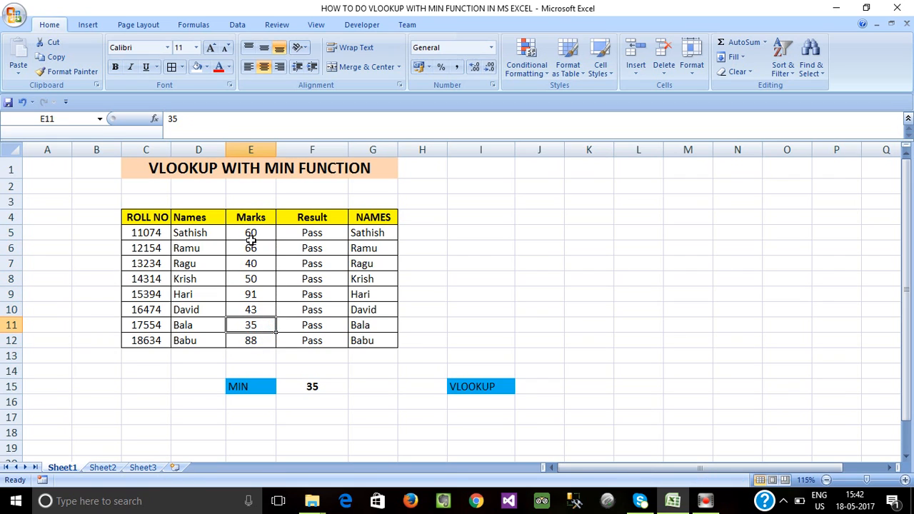
left_click_drag(252, 236, 251, 341)
left_click(312, 386)
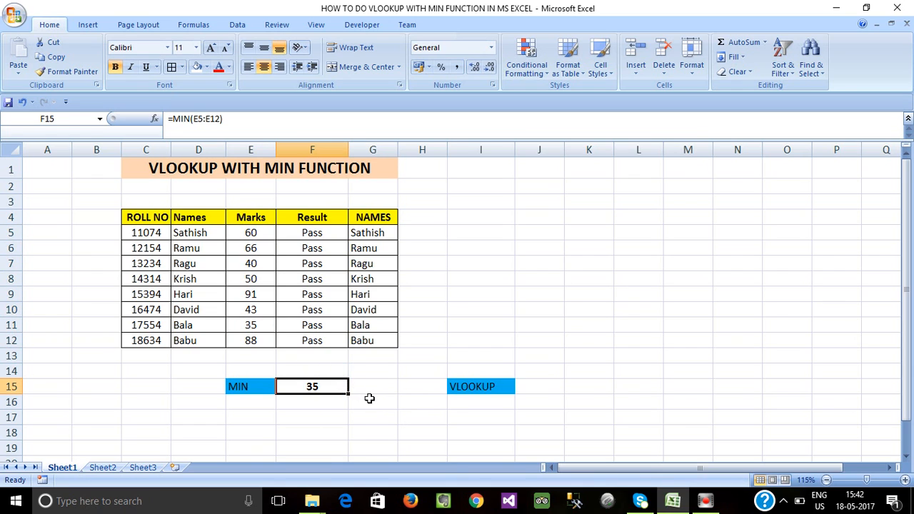
- Widen column J slightly to make room beside the VLOOKUP label
left_click(377, 389)
left_click(502, 386)
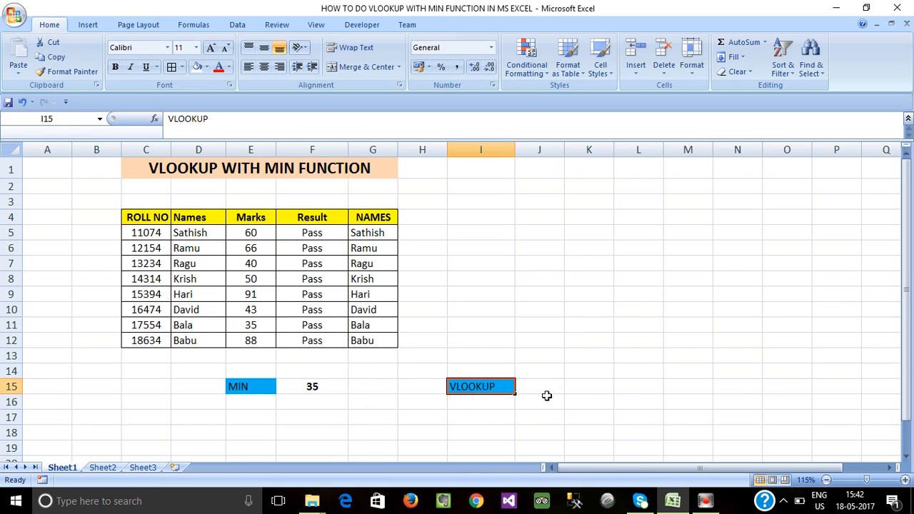
left_click(546, 398)
left_click(543, 386)
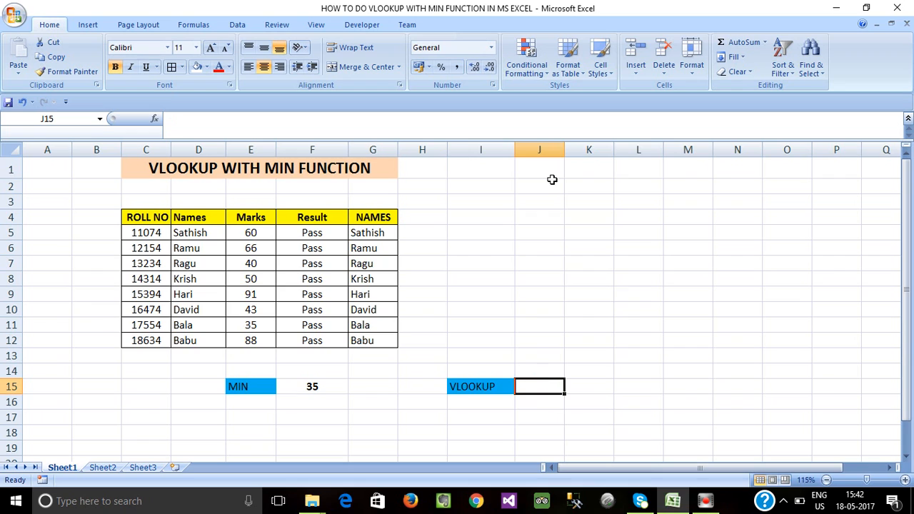
left_click_drag(563, 146, 584, 146)
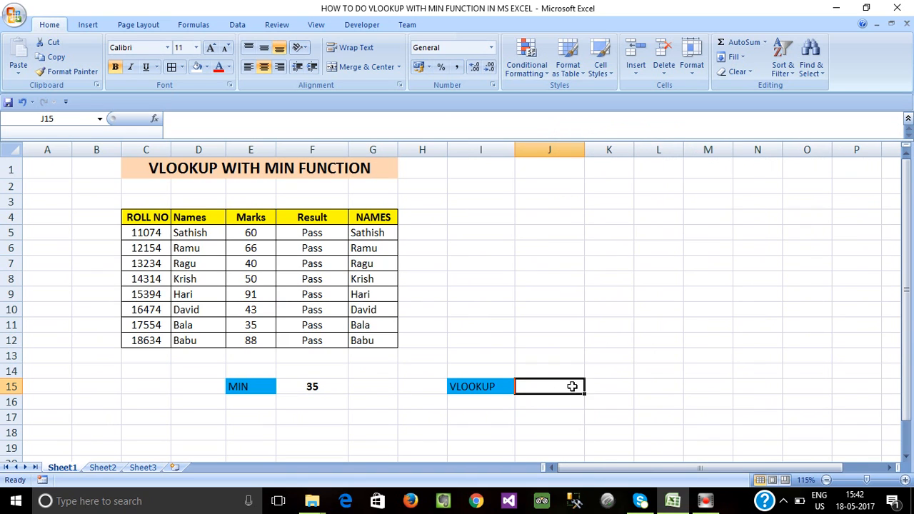
left_click(551, 398)
left_click(555, 387)
left_click_drag(250, 233, 251, 325)
left_click(367, 310)
left_click(372, 350)
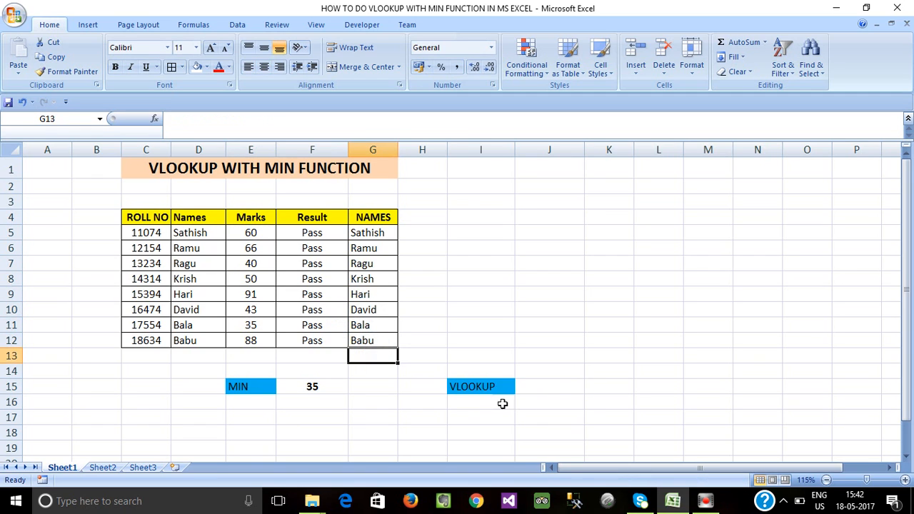
- Start a VLOOKUP formula in J15 with MIN(E5:E12) as its lookup value
left_click(557, 393)
type("=")
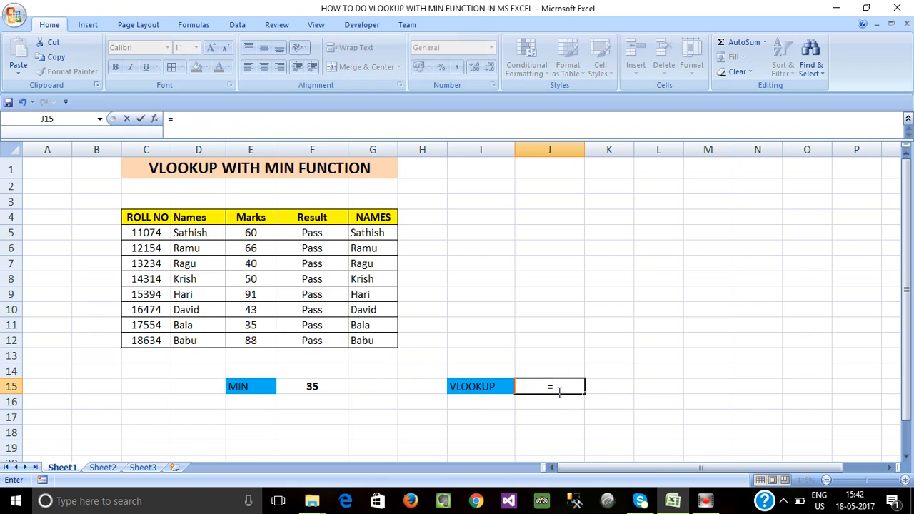
type("vloo")
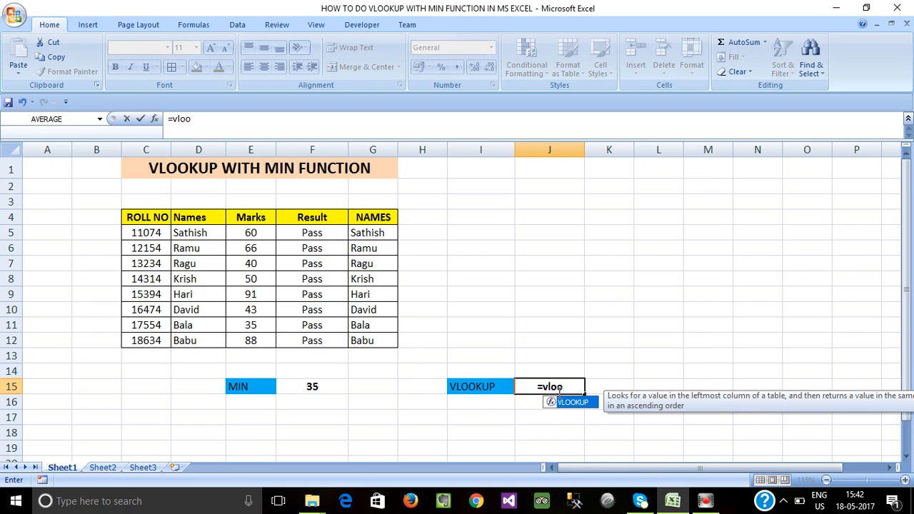
key("Tab")
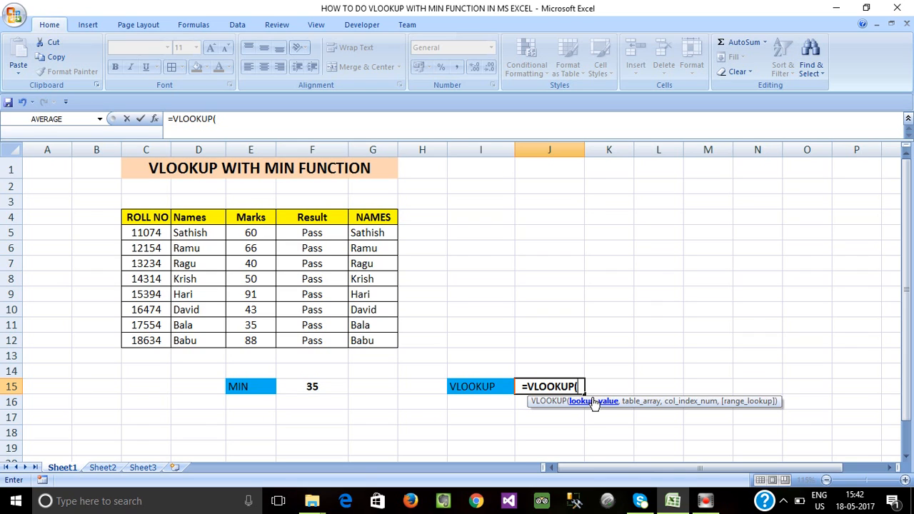
type("mi")
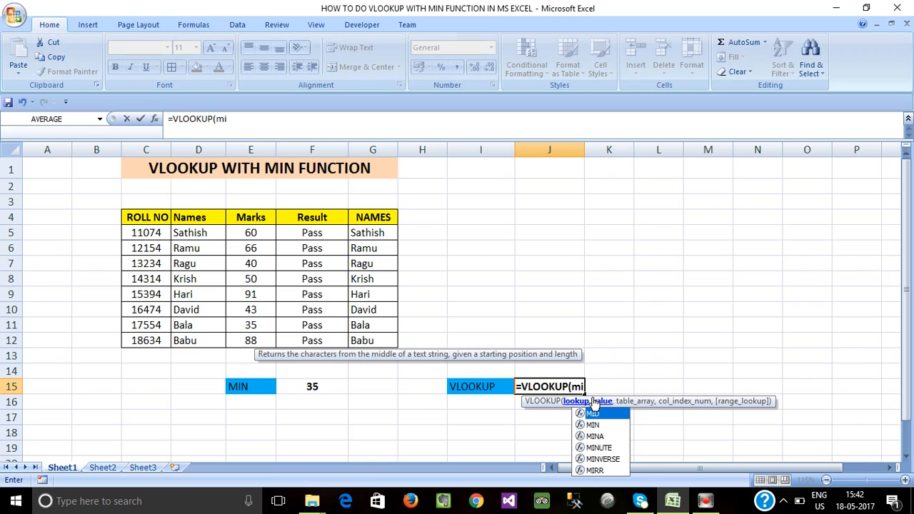
type("n")
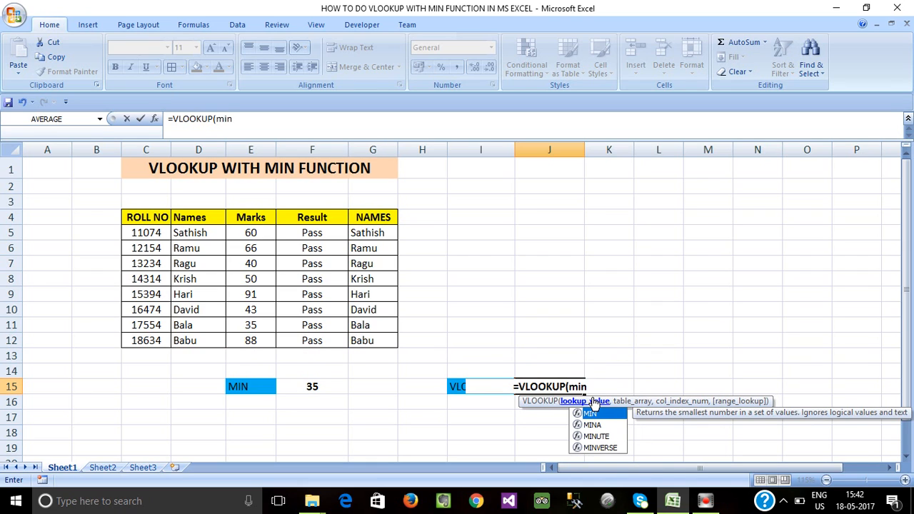
key("Tab")
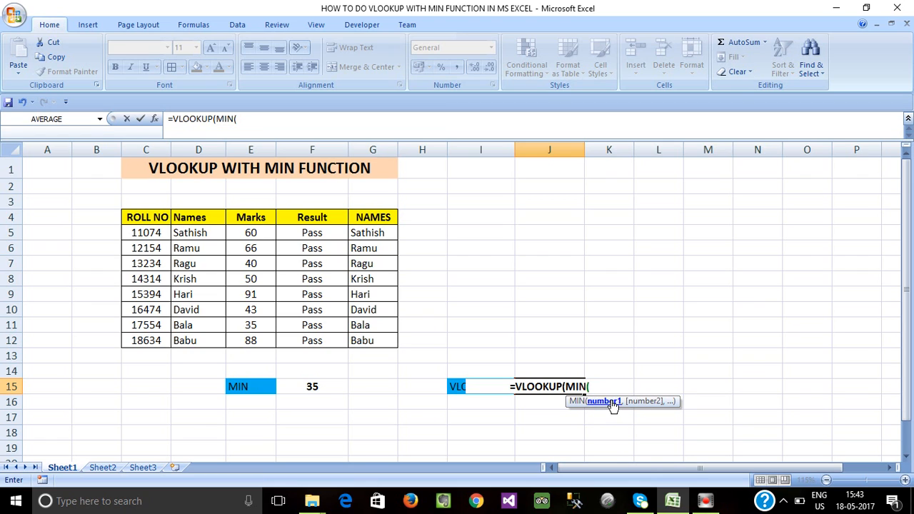
left_click_drag(251, 234, 266, 341)
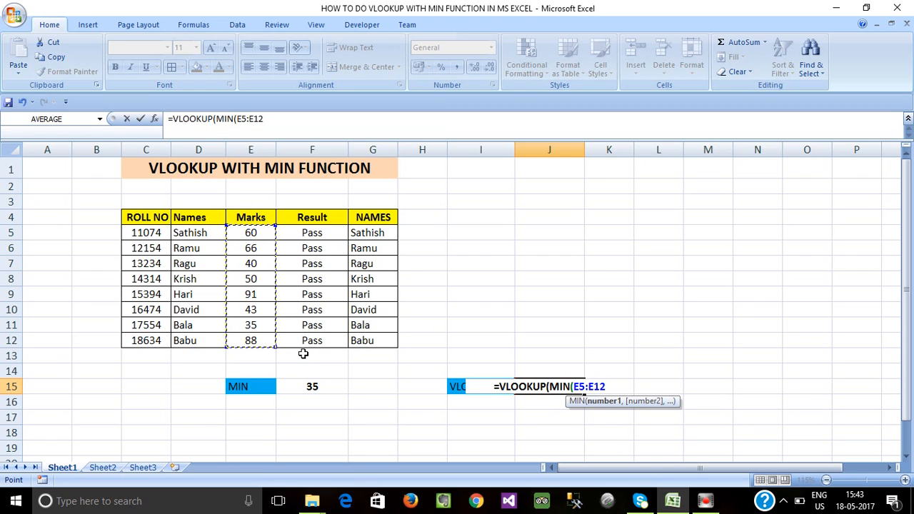
type(")")
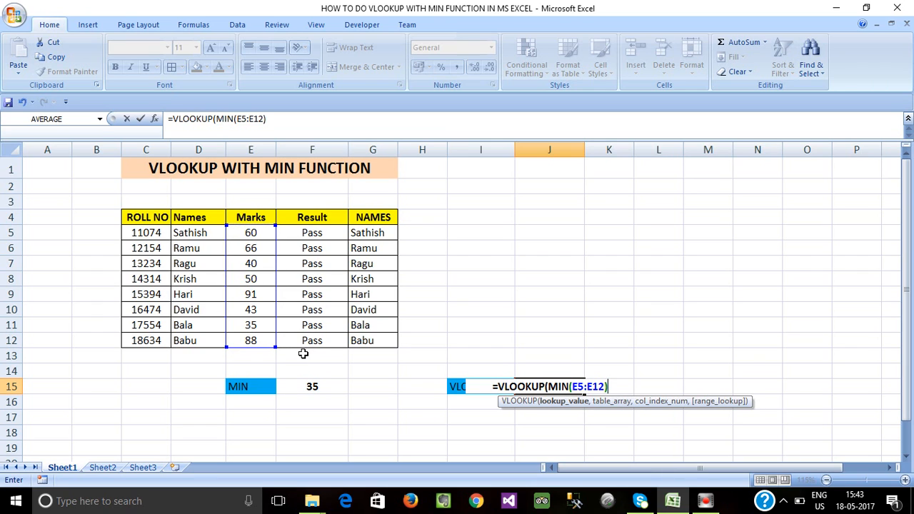
- Set the VLOOKUP table array to the Marks-to-NAMES data as the absolute range $E$5:$G$12
type(",")
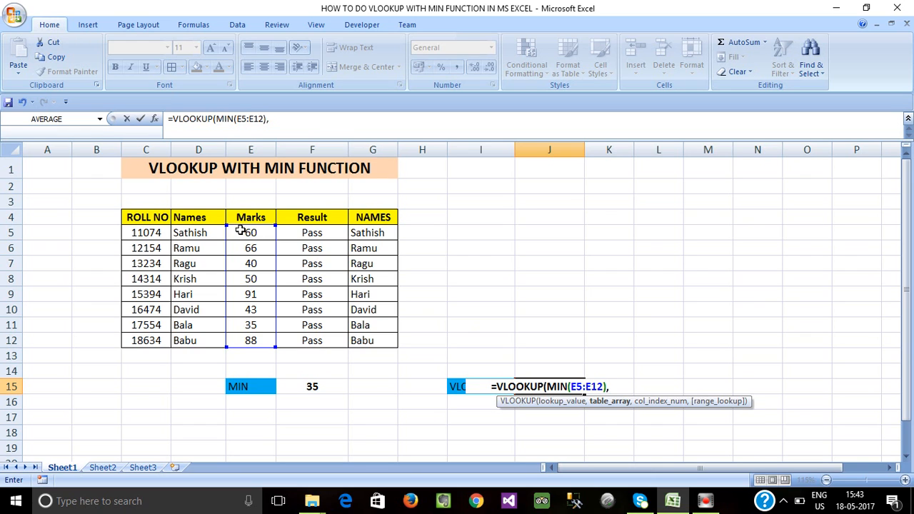
left_click_drag(241, 231, 387, 347)
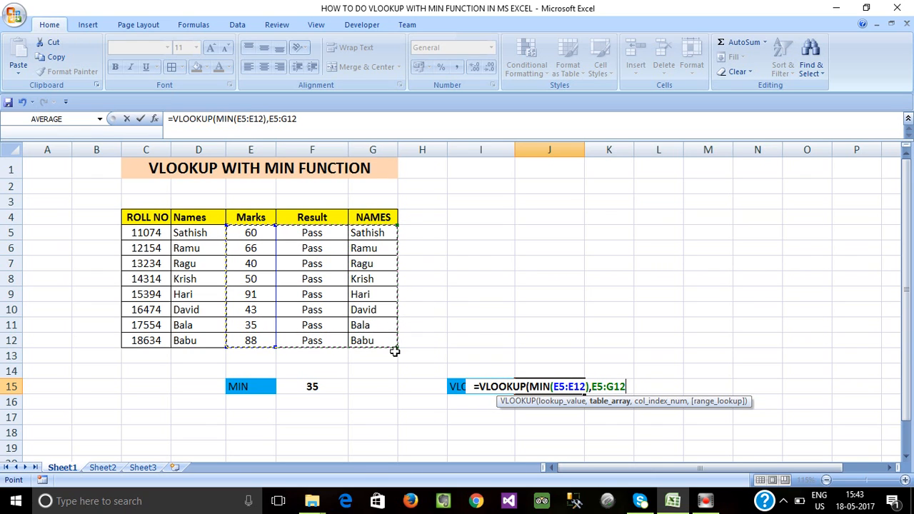
key("F4")
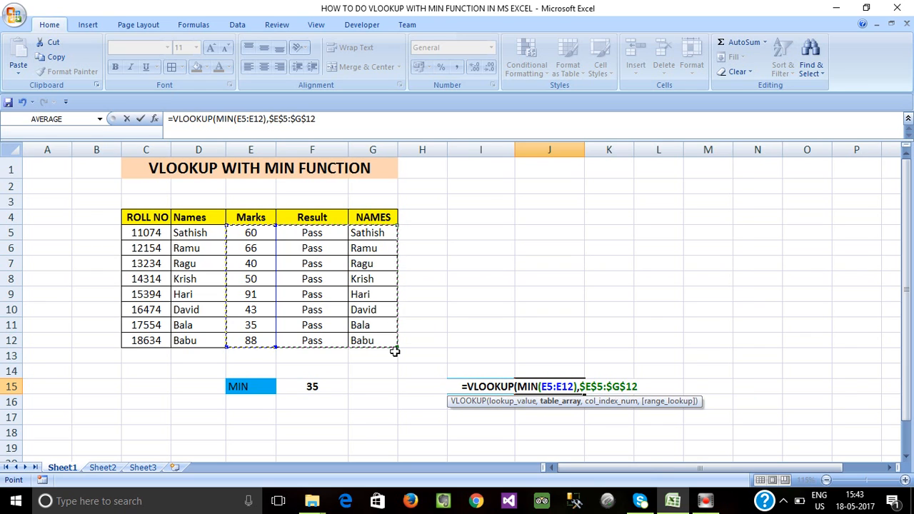
- Finish the VLOOKUP with column index 3 and range lookup 0 for an exact match, and enter the formula
type(",")
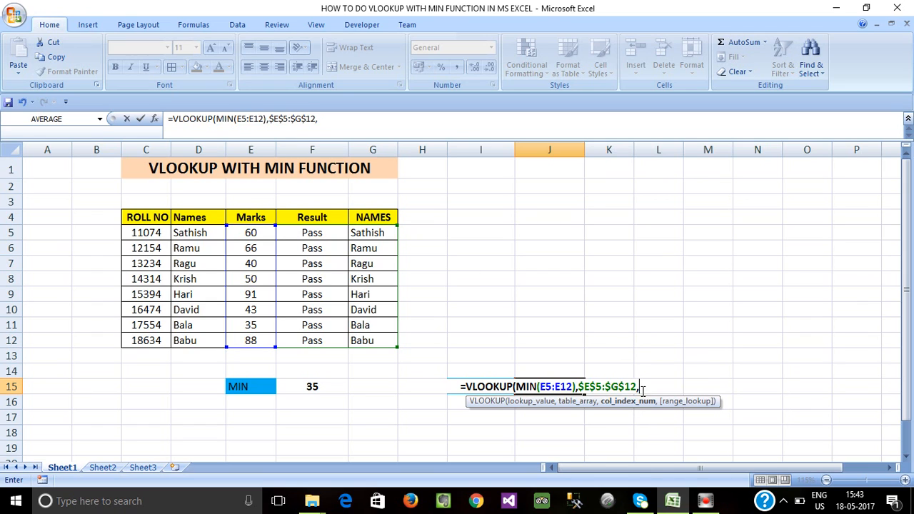
type("3")
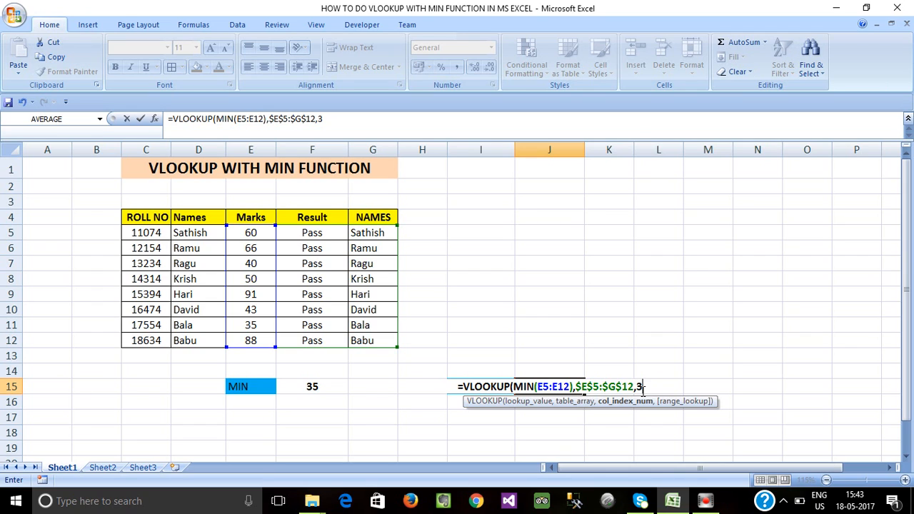
type(",")
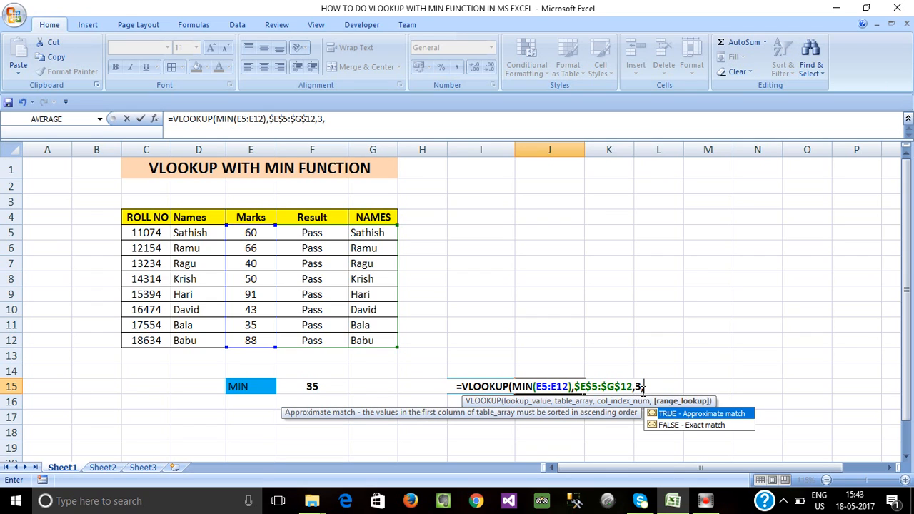
type("0")
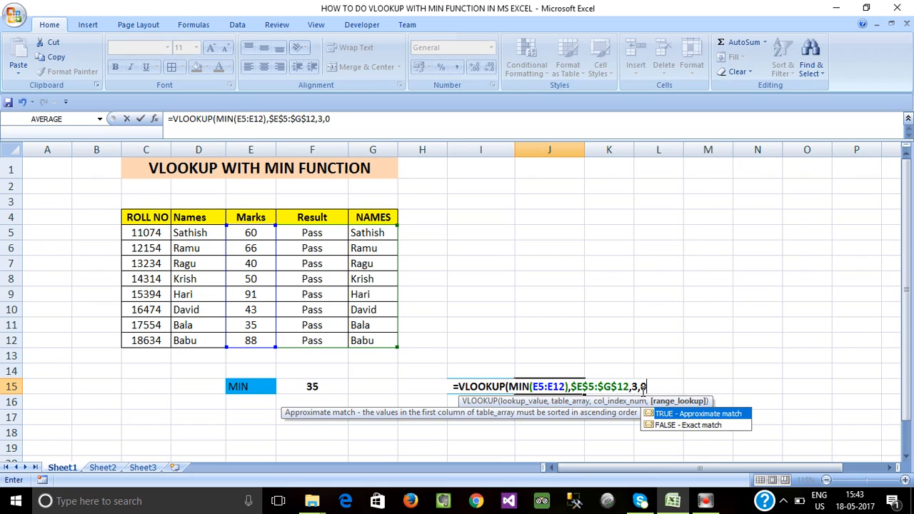
type(")")
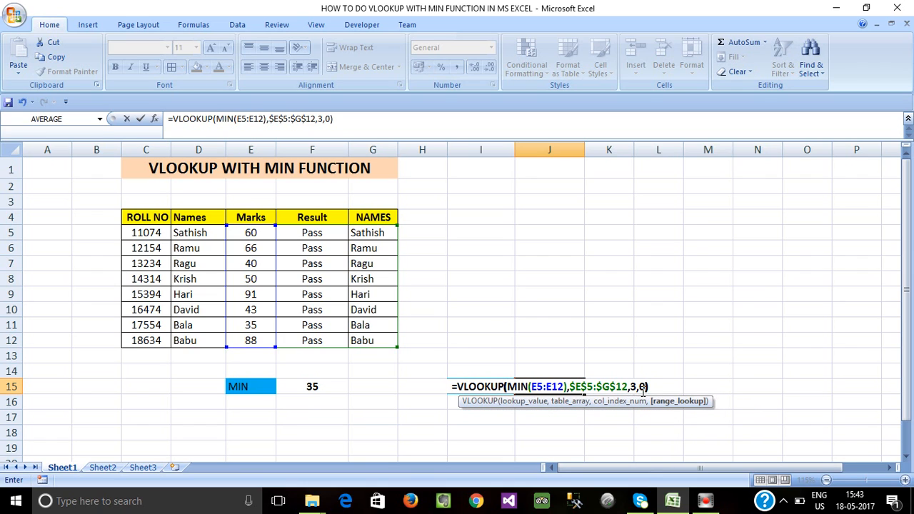
key("Return")
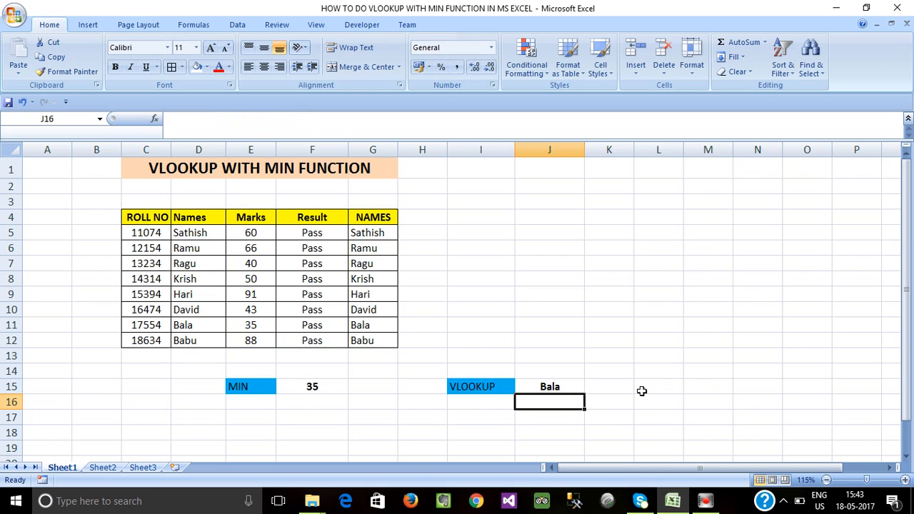
- Check the name returned in J15 against the table row that holds the lowest mark
left_click(545, 373)
left_click(548, 385)
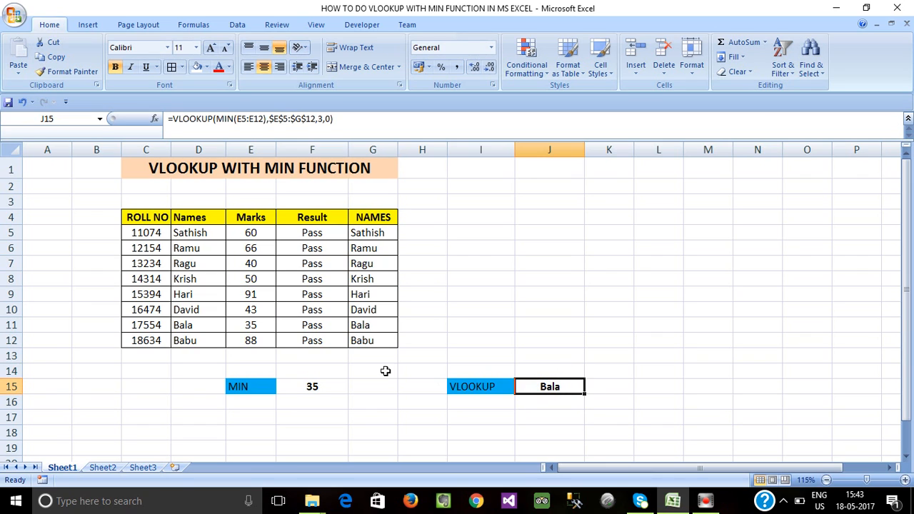
left_click(250, 327)
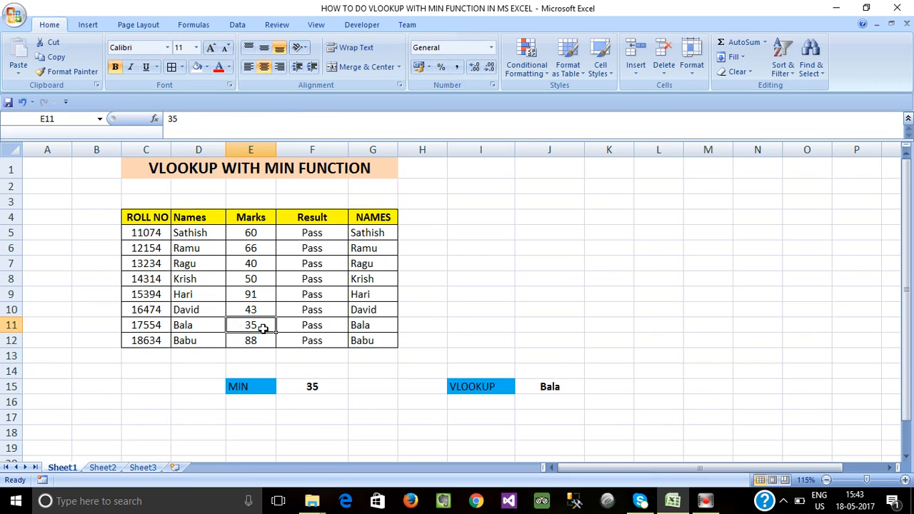
left_click_drag(250, 235, 250, 341)
left_click(246, 327)
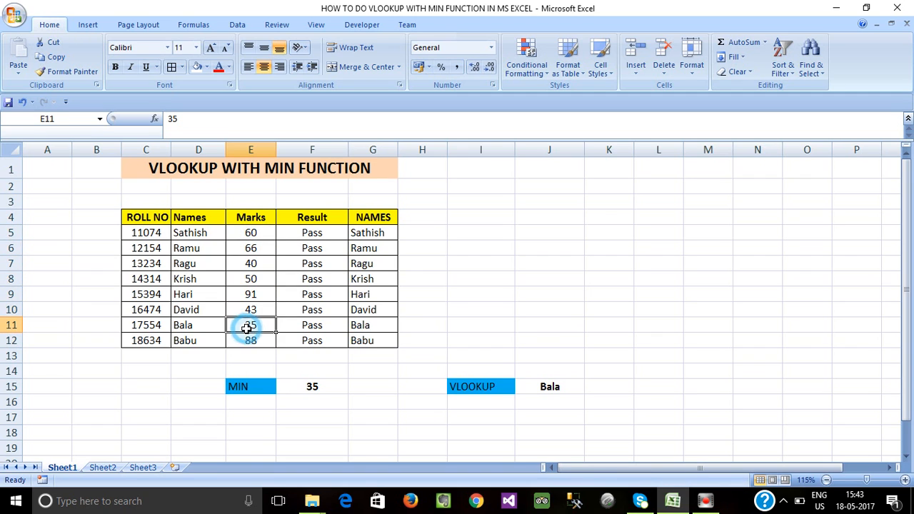
left_click_drag(158, 327, 386, 326)
left_click(565, 386)
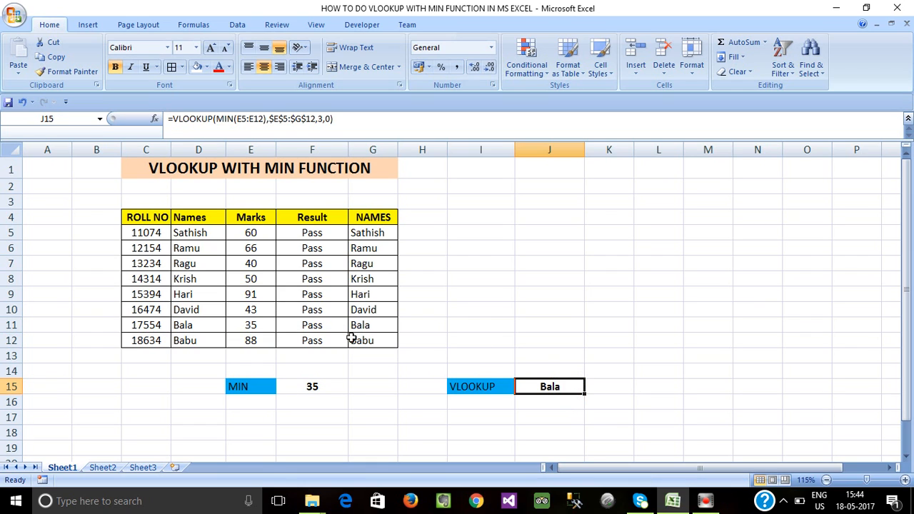
left_click(560, 387)
left_click(336, 323)
left_click_drag(243, 327, 359, 325)
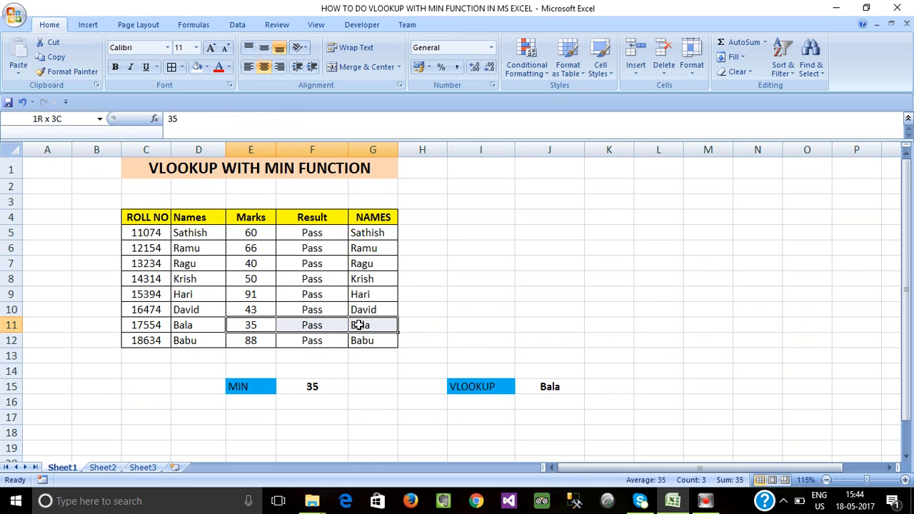
left_click(565, 387)
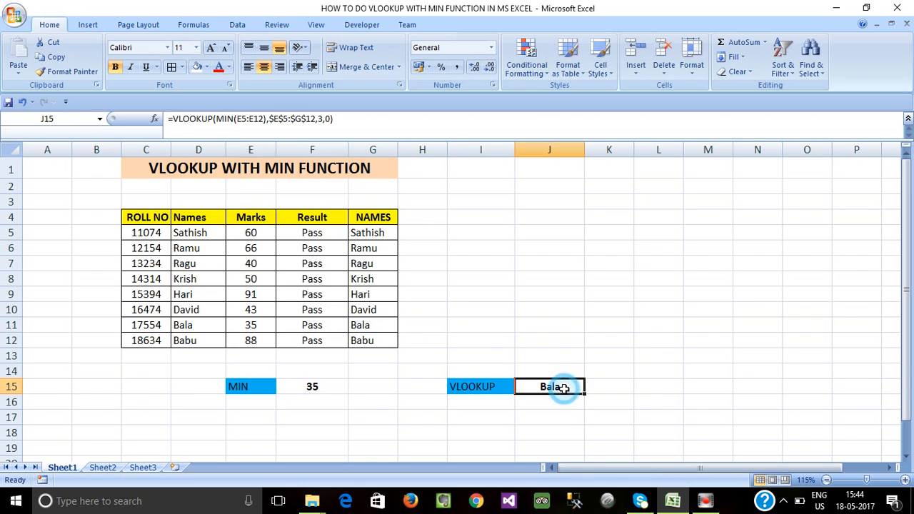
- Change the mark in E7 to 10 to test the MIN and VLOOKUP formulas with a new lowest mark
left_click(251, 262)
type("1")
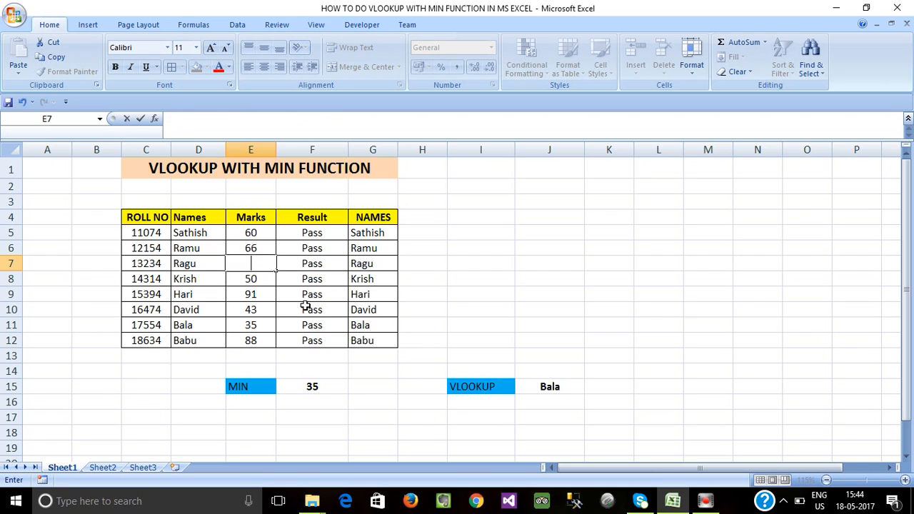
type("10")
key("Return")
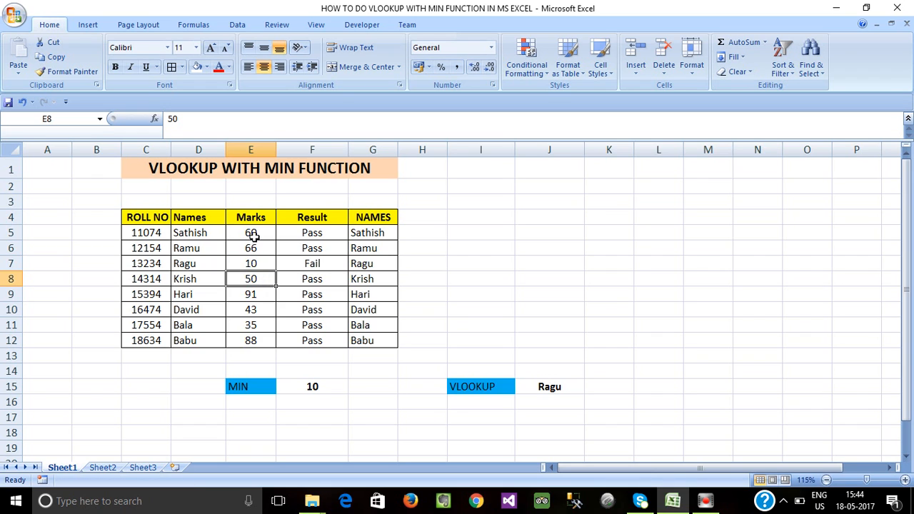
- Highlight the Marks, Result and NAMES cells of row 7 (E7:G7) with a yellow fill
left_click_drag(254, 235, 262, 343)
left_click(153, 263)
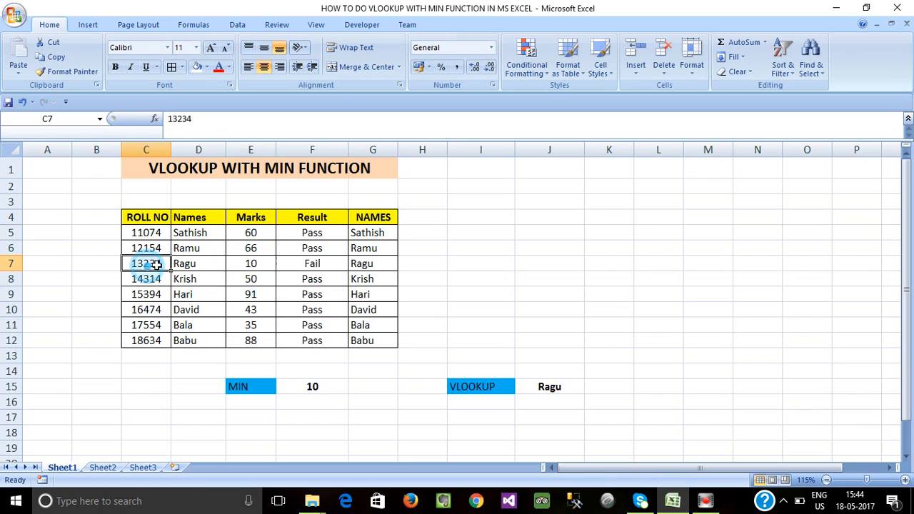
left_click_drag(243, 264, 361, 263)
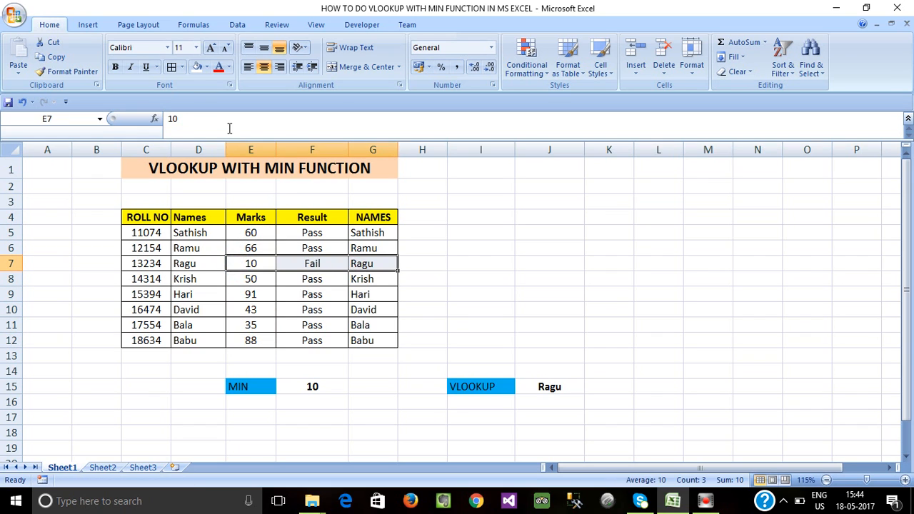
left_click(207, 67)
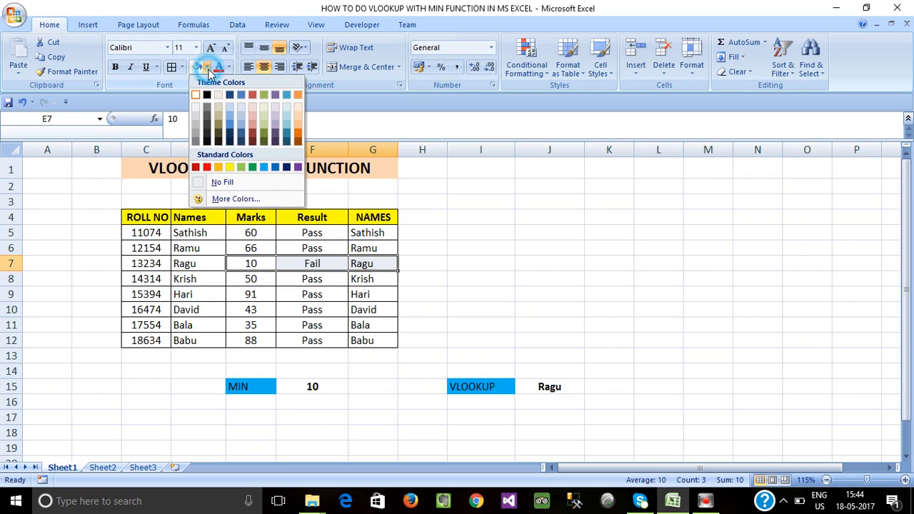
left_click(229, 169)
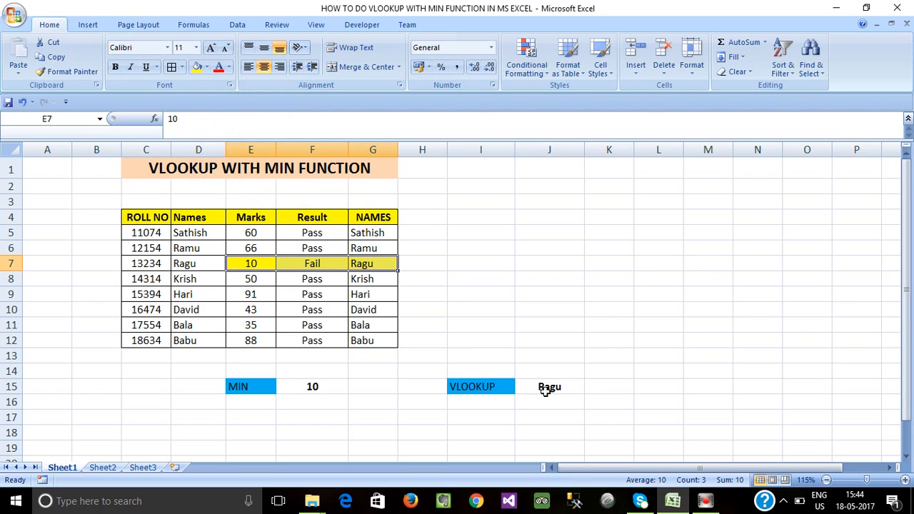
- Compare the MIN result in F15 and the VLOOKUP name in J15 with the highlighted row 7
left_click(245, 270)
left_click(316, 391)
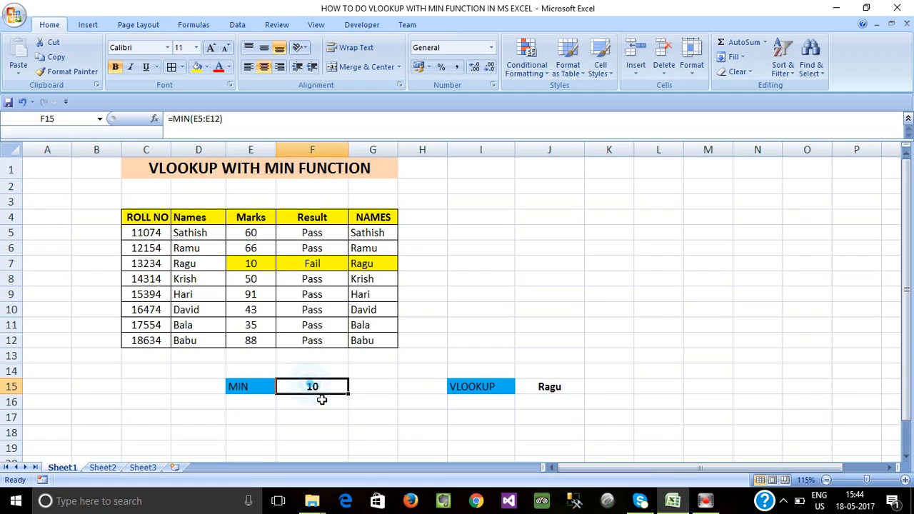
left_click(321, 401)
left_click(311, 383)
left_click(325, 402)
left_click(474, 387)
left_click(569, 386)
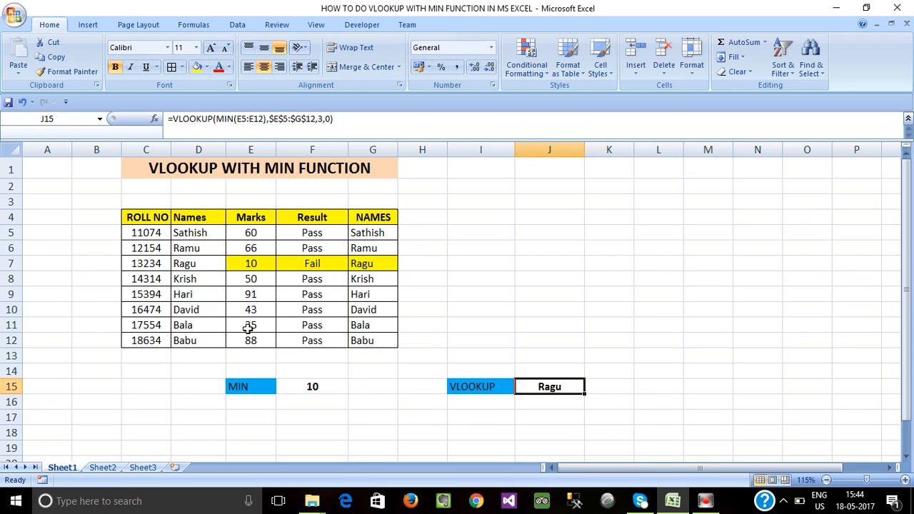
left_click(261, 264)
left_click(357, 263)
left_click(538, 382)
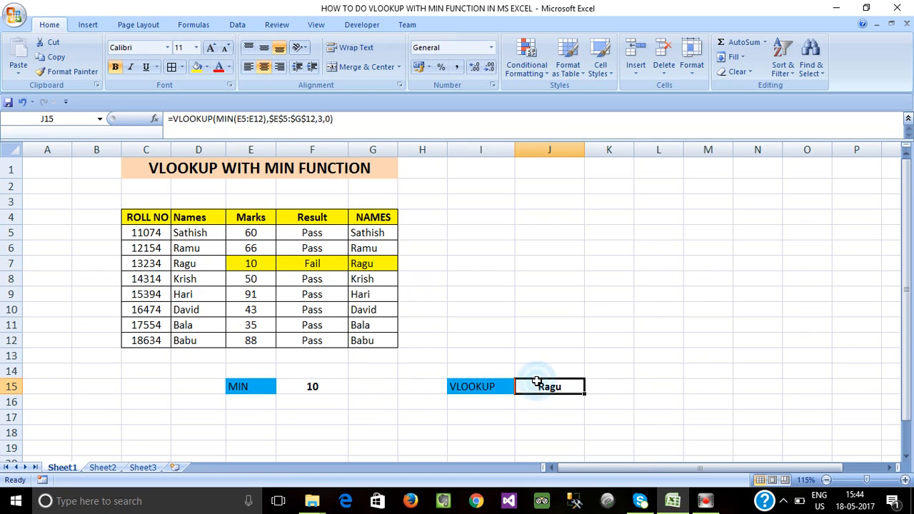
left_click(262, 265)
- Change the mark in E5 to 5 to test the formulas with another lowest mark
left_click(257, 232)
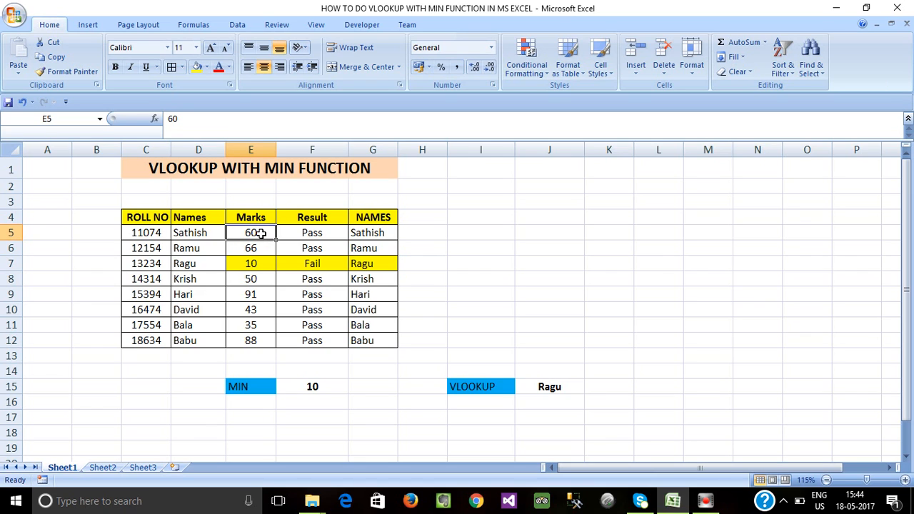
type("5")
left_click(265, 250)
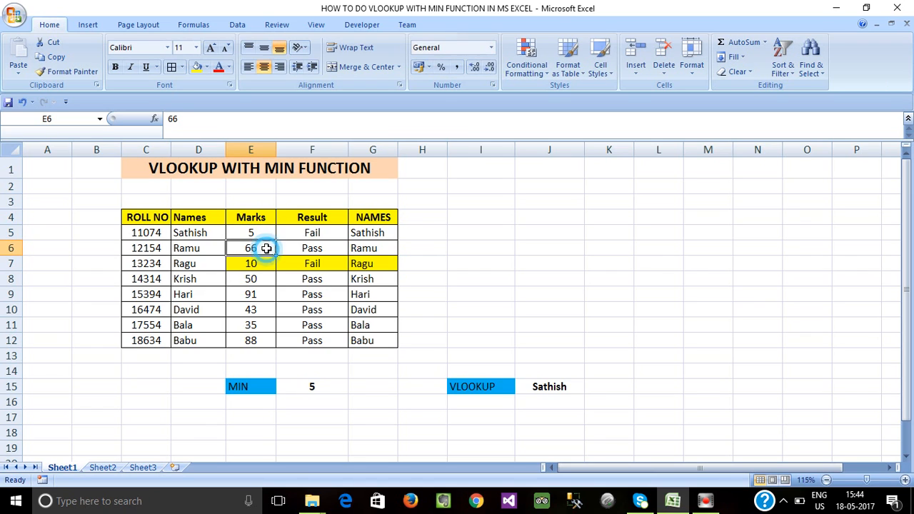
- Check the name returned by the VLOOKUP in J15 against the mark in row 5 of the table
left_click(262, 233)
left_click(551, 383)
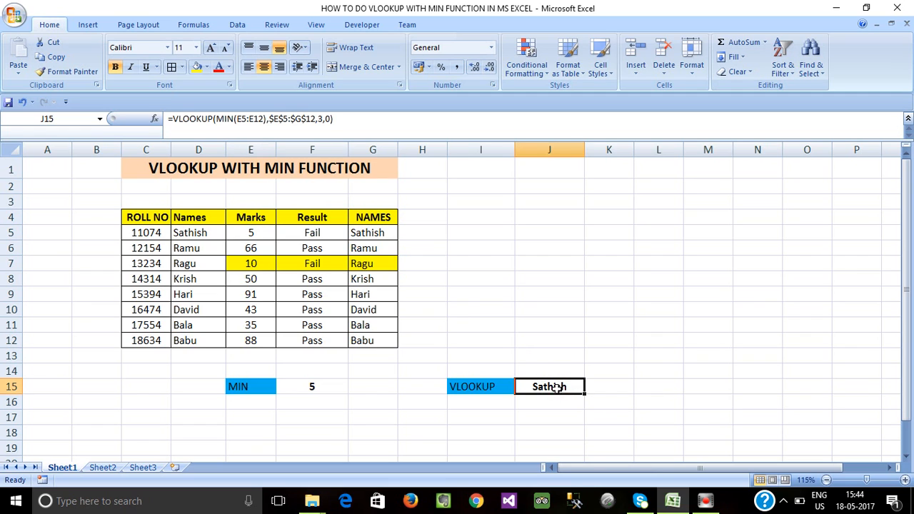
left_click_drag(257, 341, 262, 347)
left_click(249, 236)
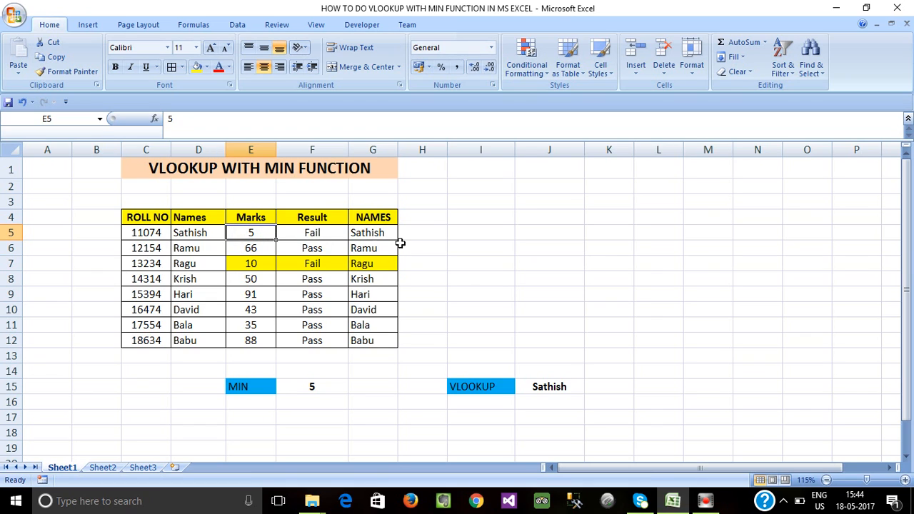
left_click(551, 389)
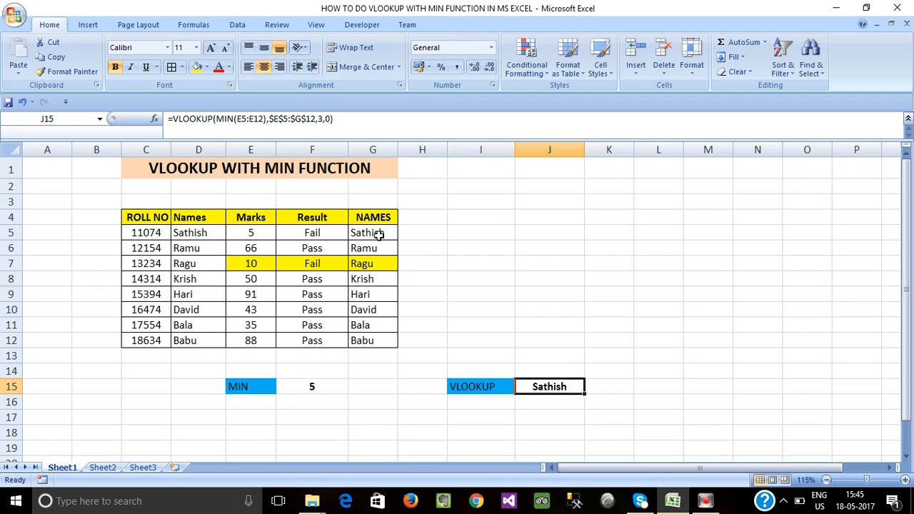
left_click(555, 404)
left_click(552, 386)
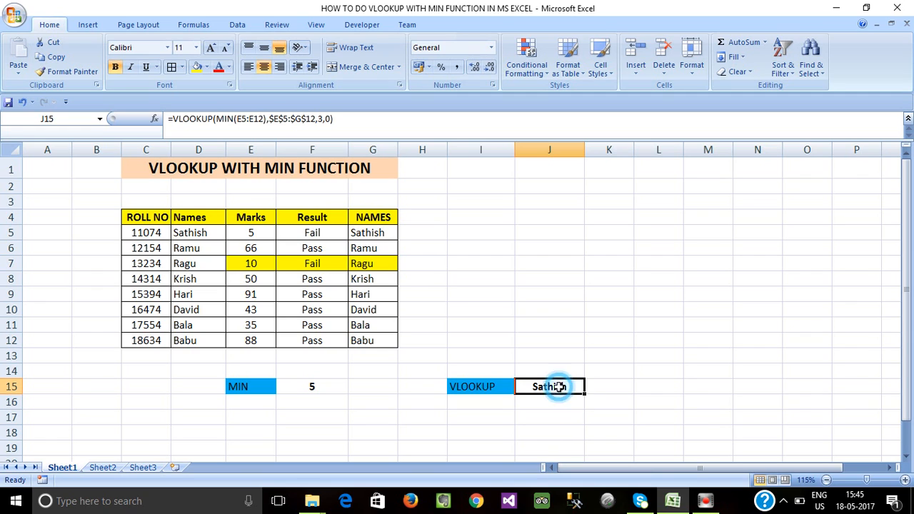
left_click(477, 325)
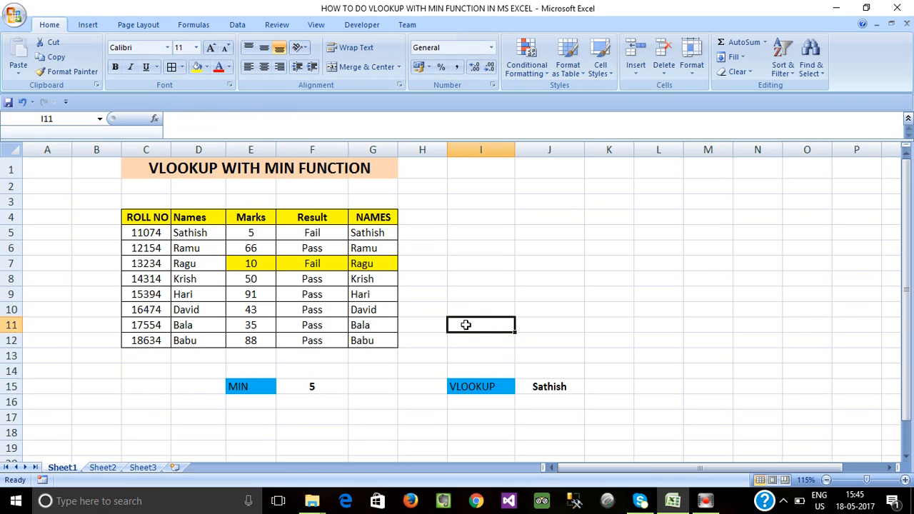